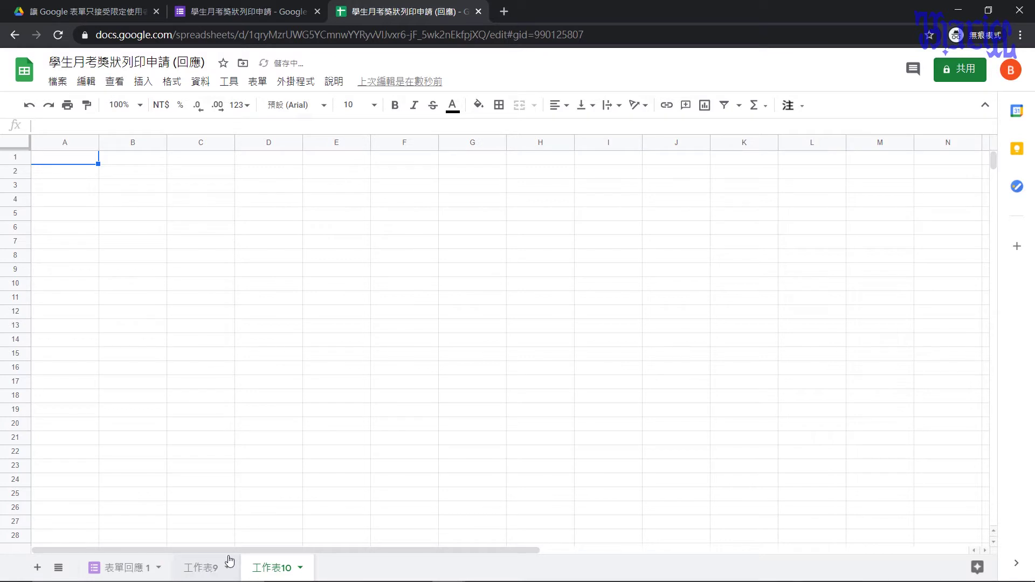
- Rename the sheet 工作表9 as 白名單
{"action": "double_click", "coordinate": [216, 569]}
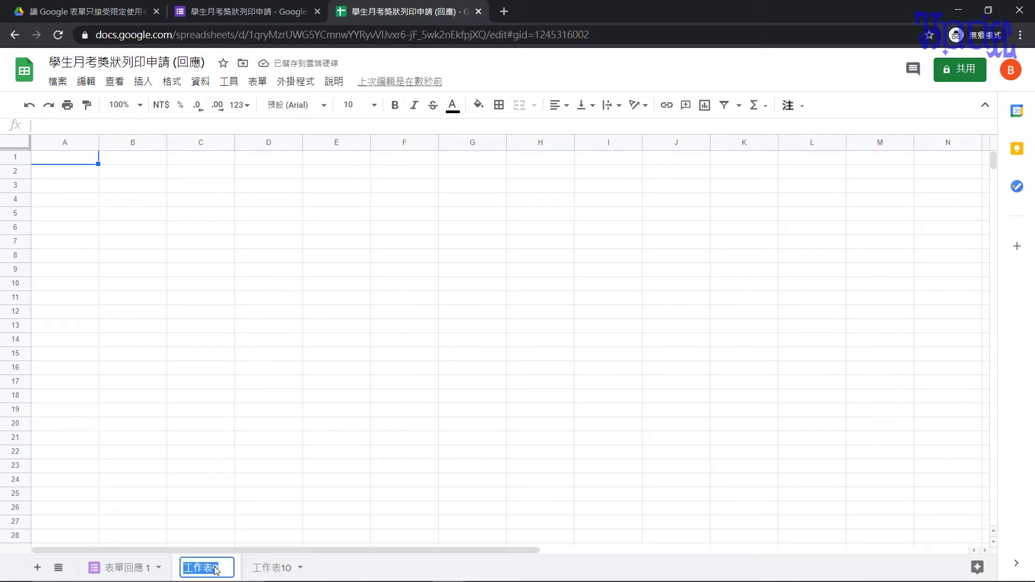
{"action": "type", "text": "ㄅㄞ"}
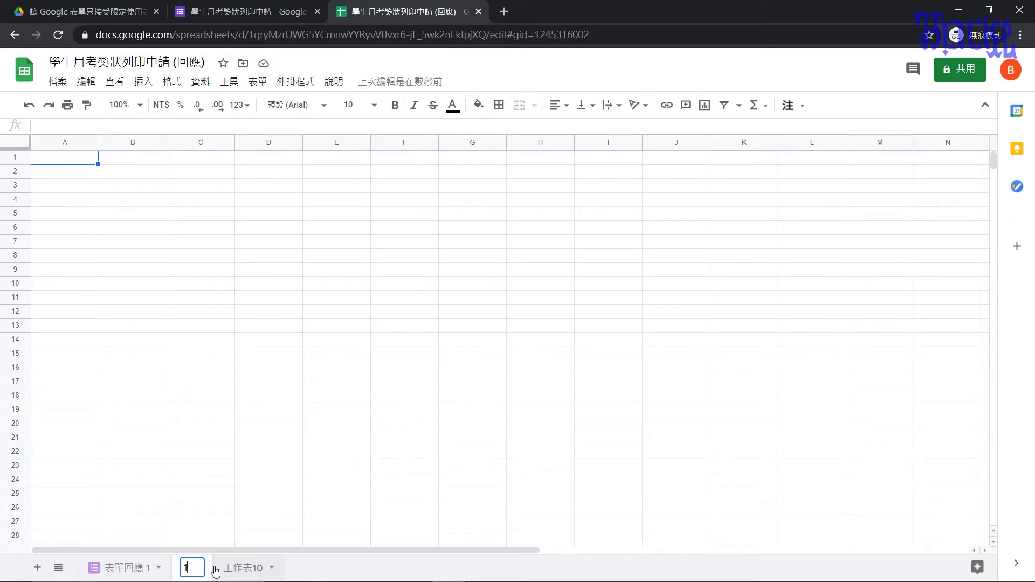
{"action": "type", "text": "名單"}
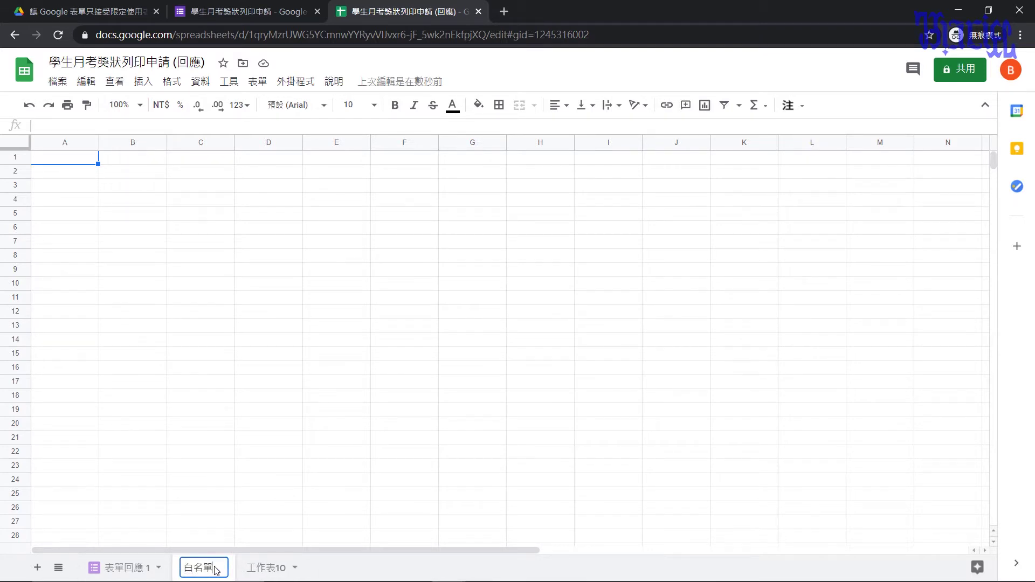
{"action": "key", "text": "Return"}
- Copy the 電子郵件地址 header from 表單回應 1 into cell A1 of 白名單 as values only, and widen column A to about twice its width
{"action": "left_click", "coordinate": [129, 567]}
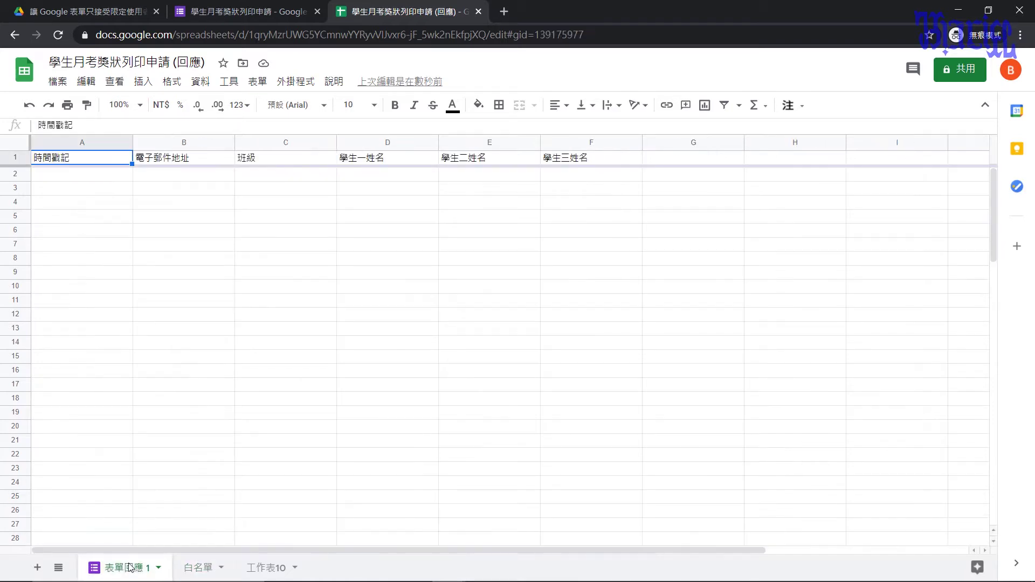
{"action": "left_click", "coordinate": [177, 161]}
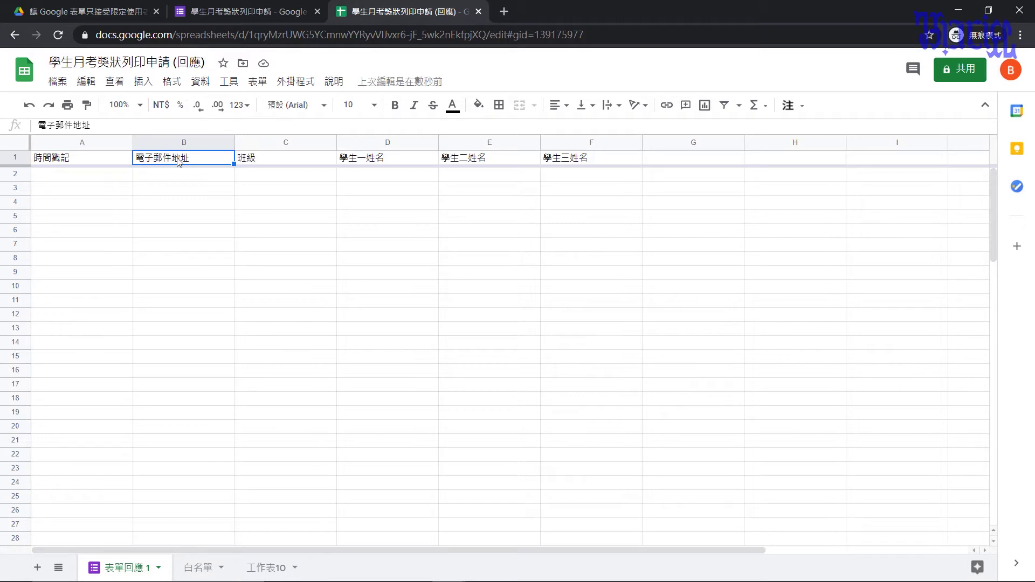
{"action": "right_click", "coordinate": [178, 162]}
{"action": "left_click", "coordinate": [224, 121]}
{"action": "left_click", "coordinate": [202, 566]}
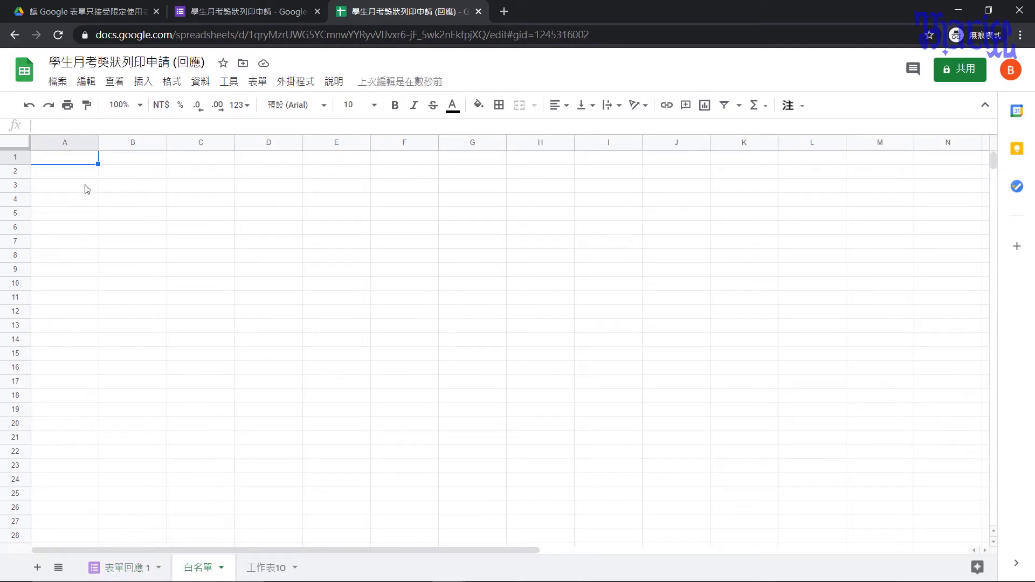
{"action": "right_click", "coordinate": [70, 155]}
{"action": "mouse_move", "coordinate": [187, 175]}
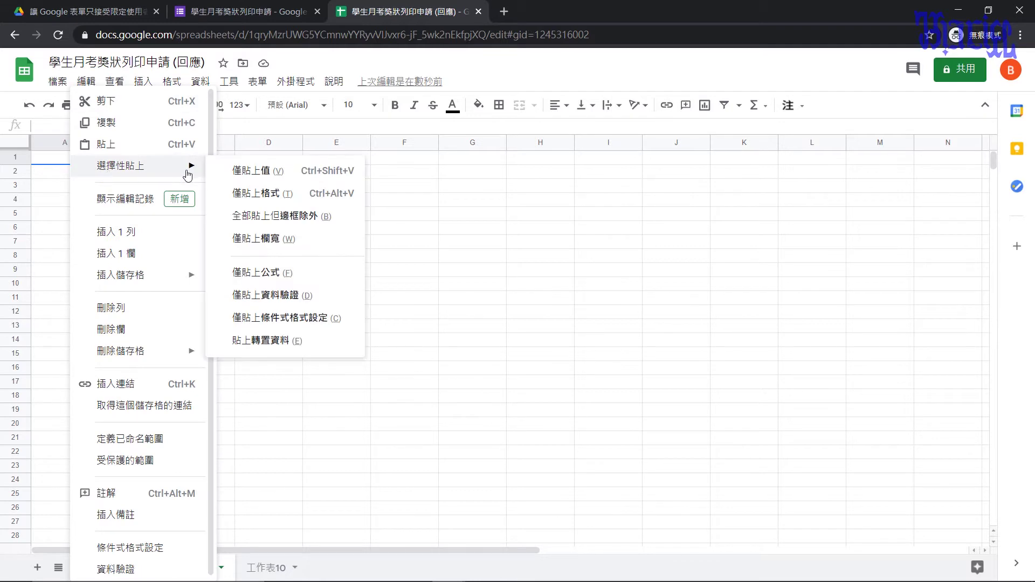
{"action": "left_click", "coordinate": [239, 170]}
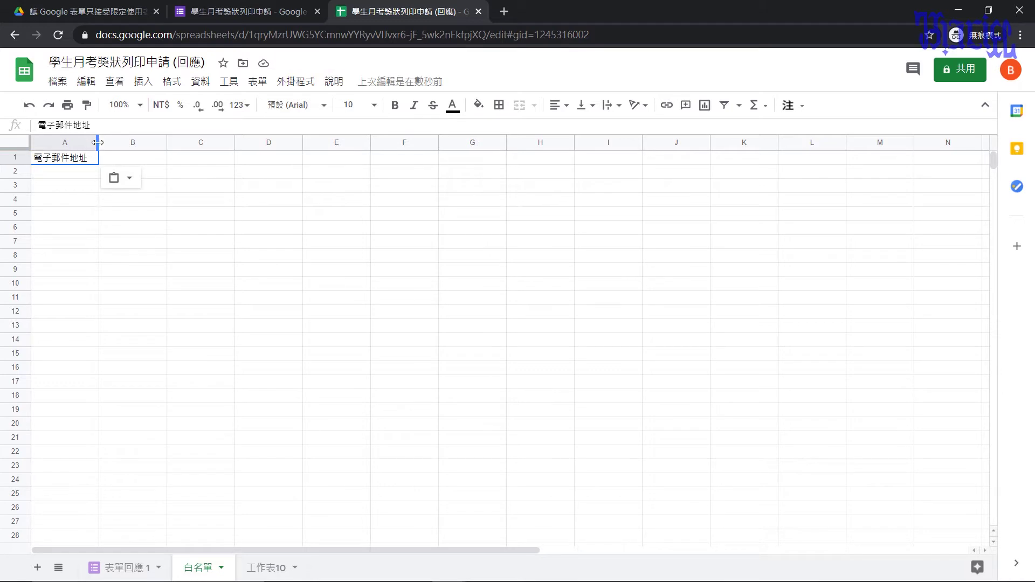
{"action": "left_click_drag", "start_coordinate": [97, 142], "coordinate": [233, 129]}
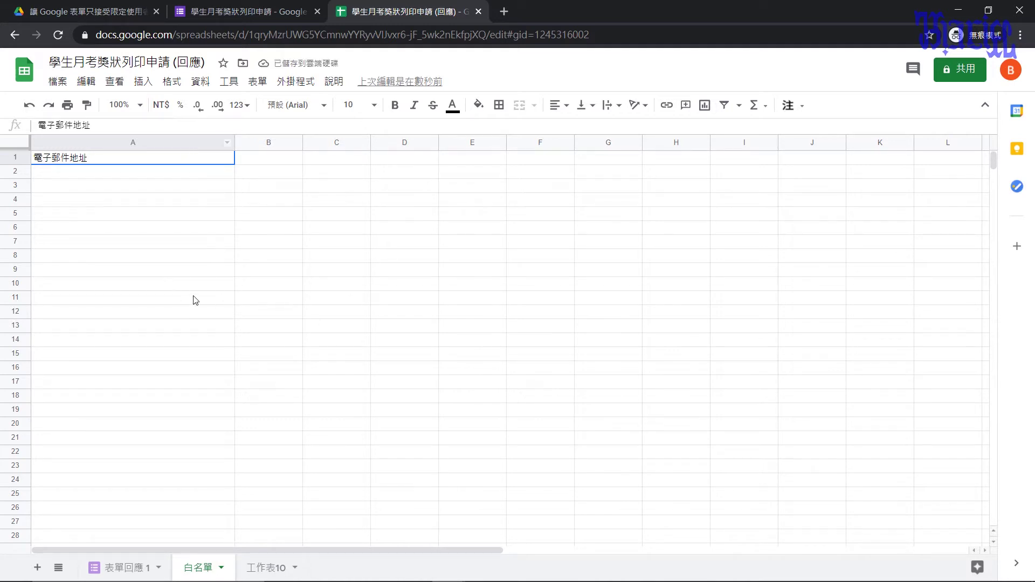
- Rename the sheet 工作表10 as 真正要蒐集的回覆
{"action": "double_click", "coordinate": [268, 572]}
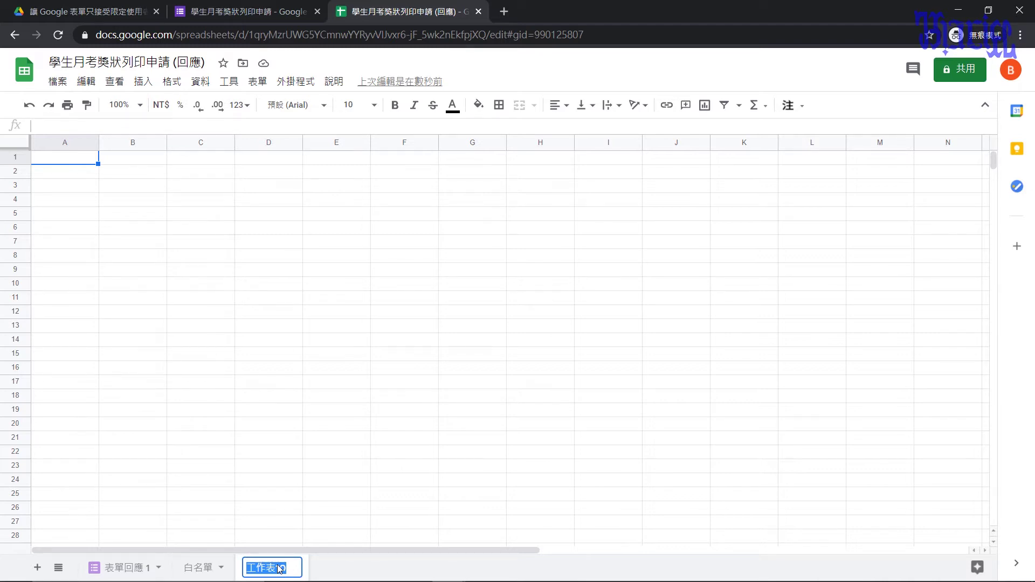
{"action": "key", "text": "ctrl+v"}
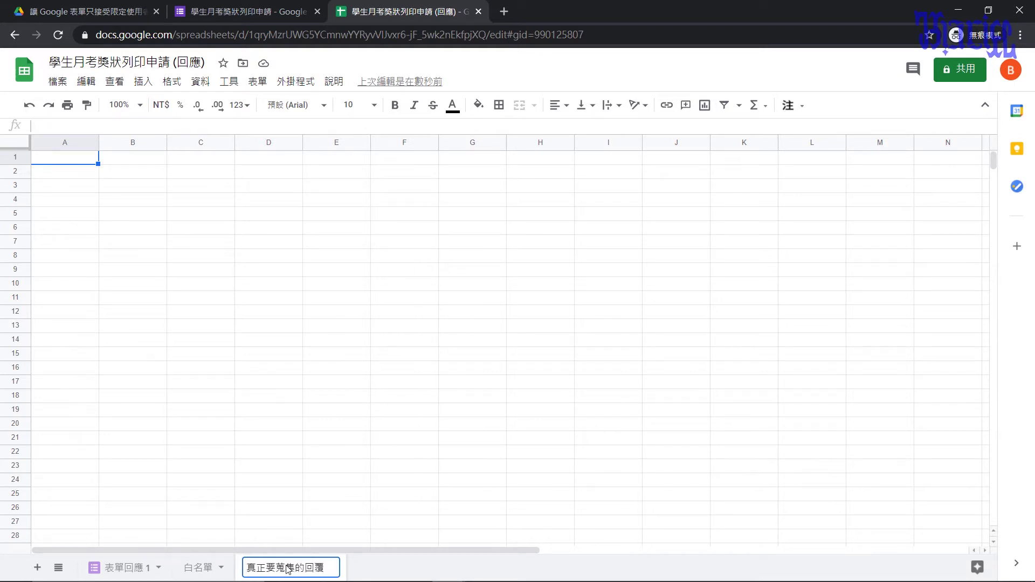
{"action": "key", "text": "Return"}
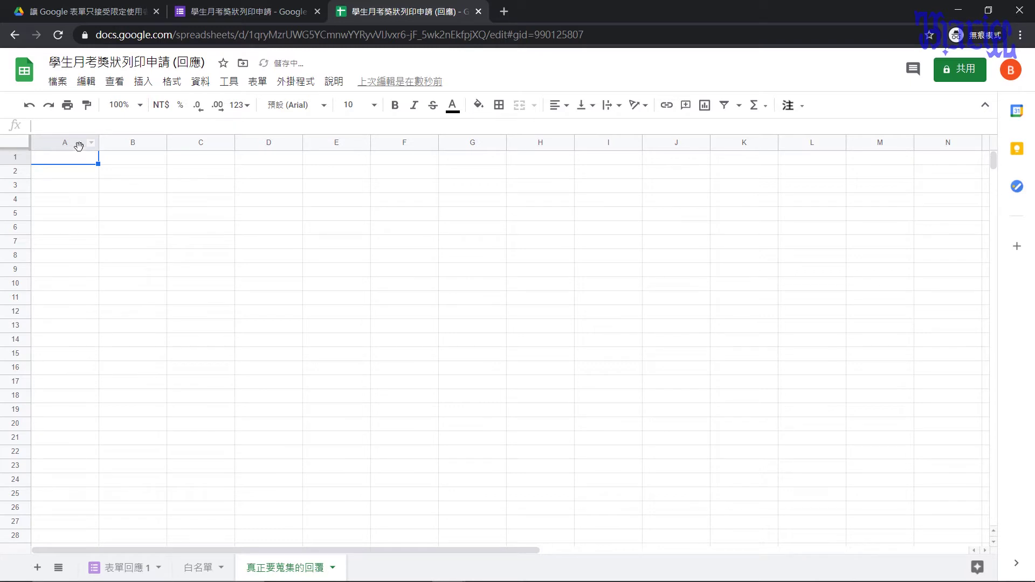
- Start a FILTER formula in cell A1 of 真正要蒐集的回覆 with columns A:F of 表單回應 1 as its range
{"action": "double_click", "coordinate": [57, 159]}
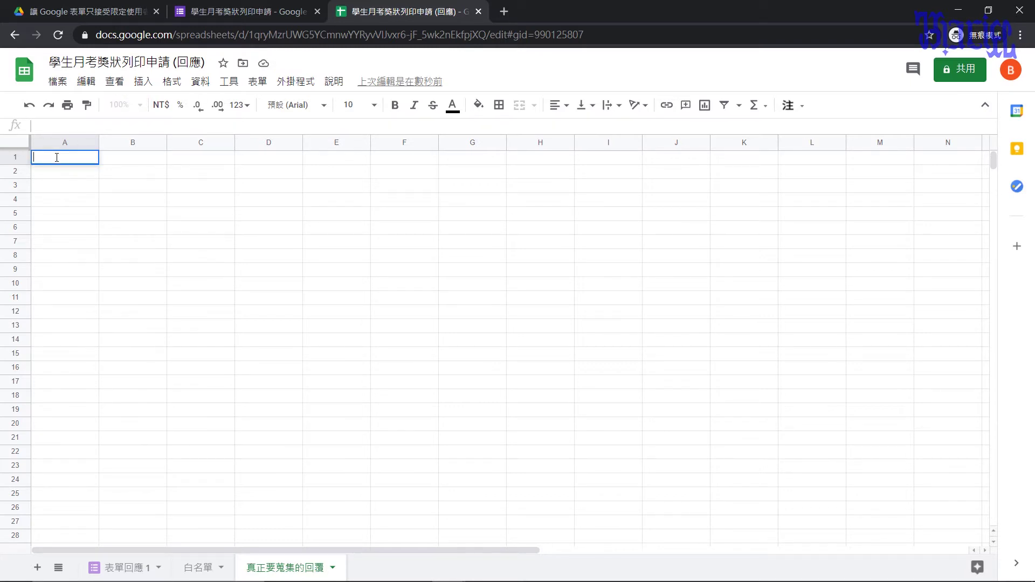
{"action": "type", "text": "="}
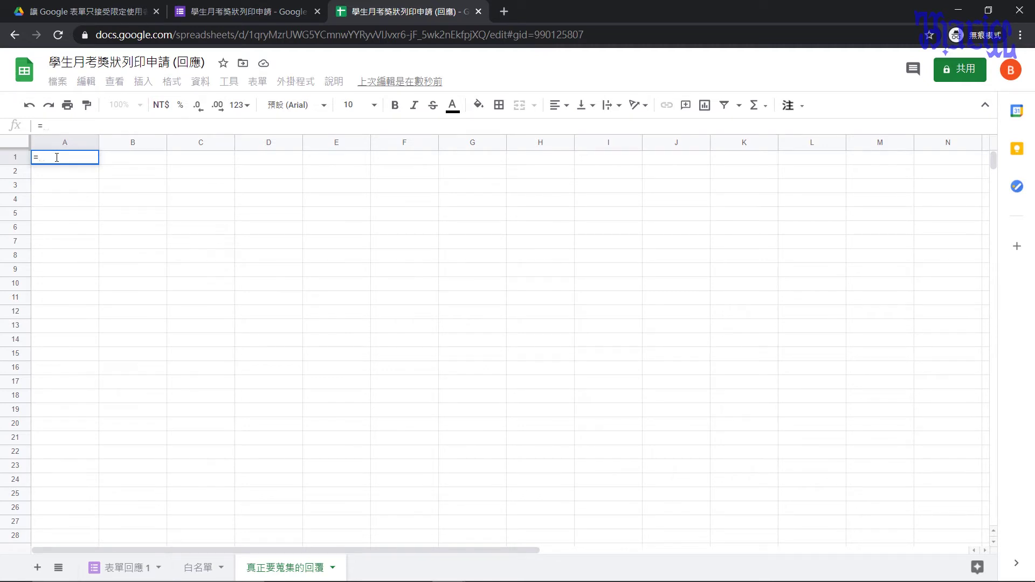
{"action": "type", "text": "filter"}
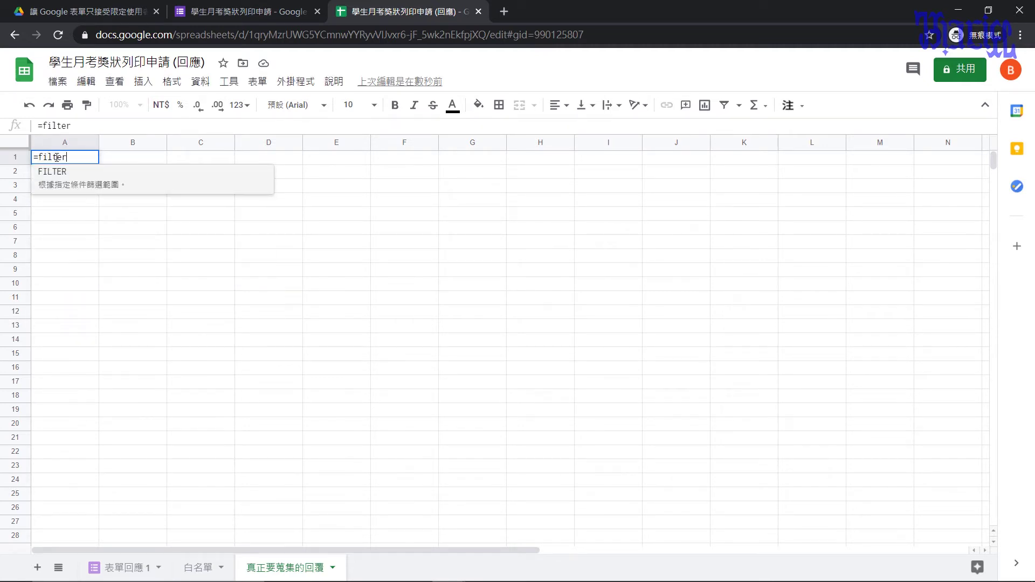
{"action": "type", "text": "("}
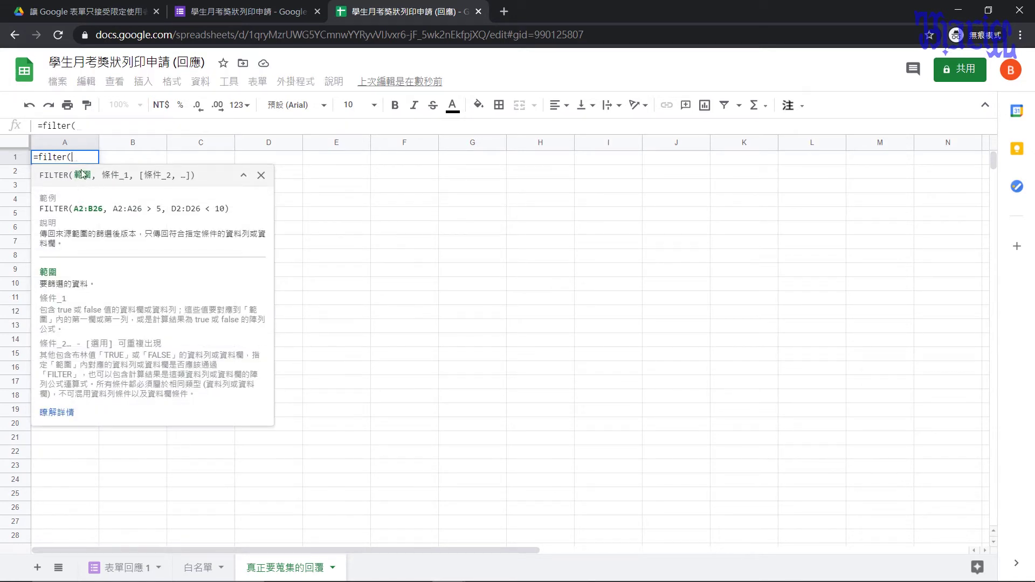
{"action": "left_click", "coordinate": [131, 567]}
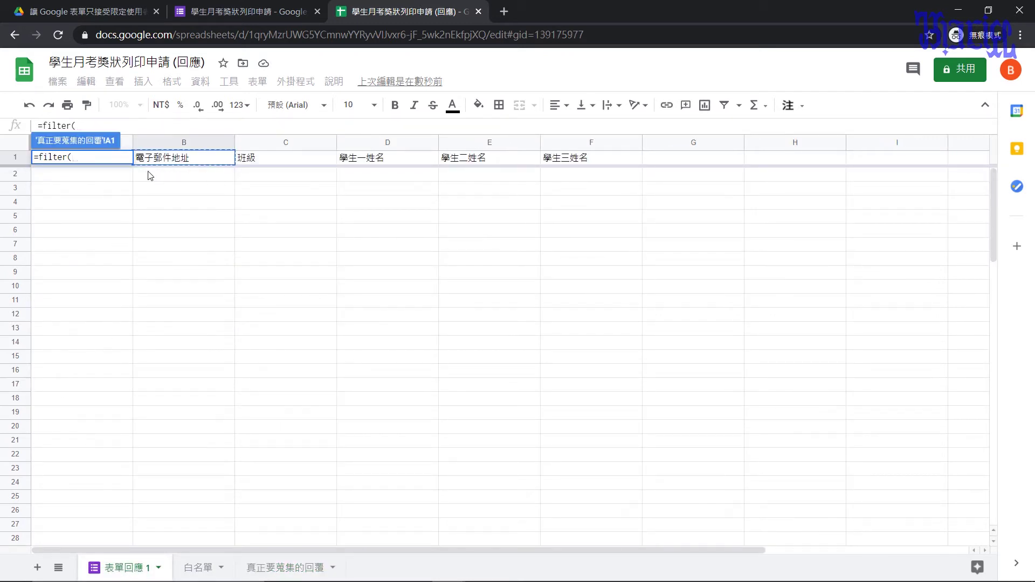
{"action": "mouse_move", "coordinate": [128, 147]}
{"action": "left_click_drag", "start_coordinate": [592, 143], "coordinate": [125, 150]}
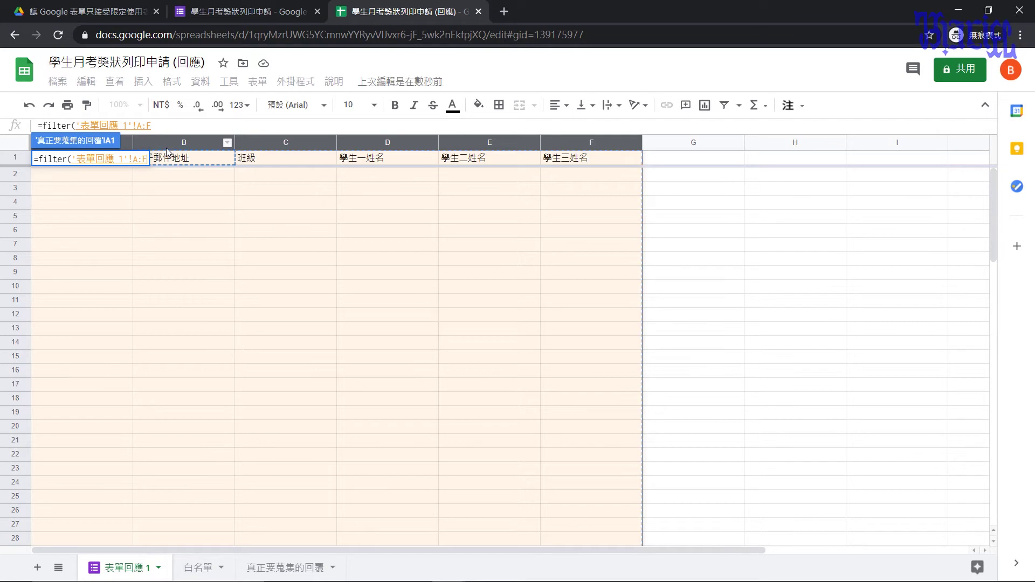
{"action": "type", "text": ","}
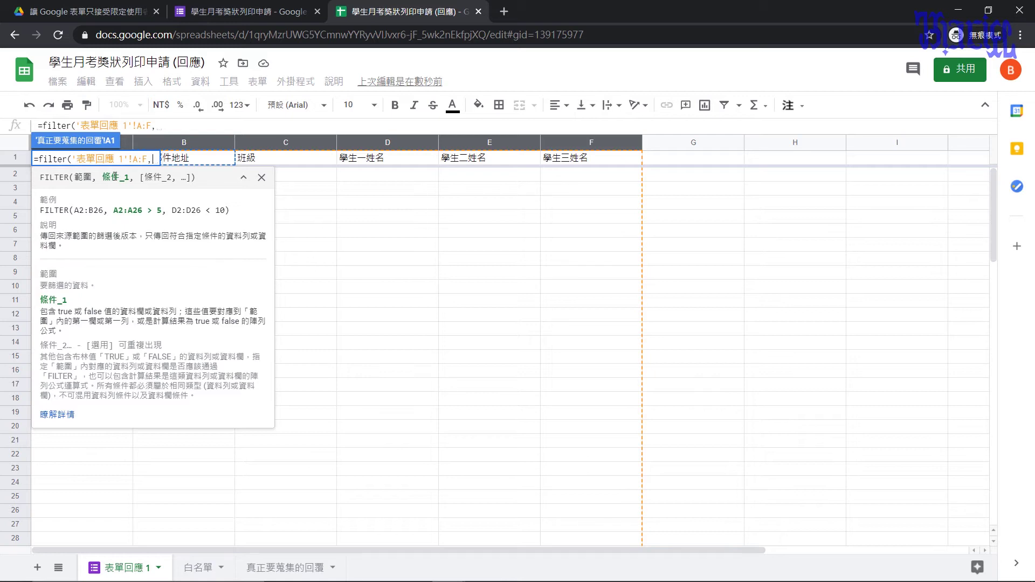
- Add a VLOOKUP as the filter condition, searching for '表單回應 1'!B:B in the range '白名單'!A:A
{"action": "type", "text": "vlookup"}
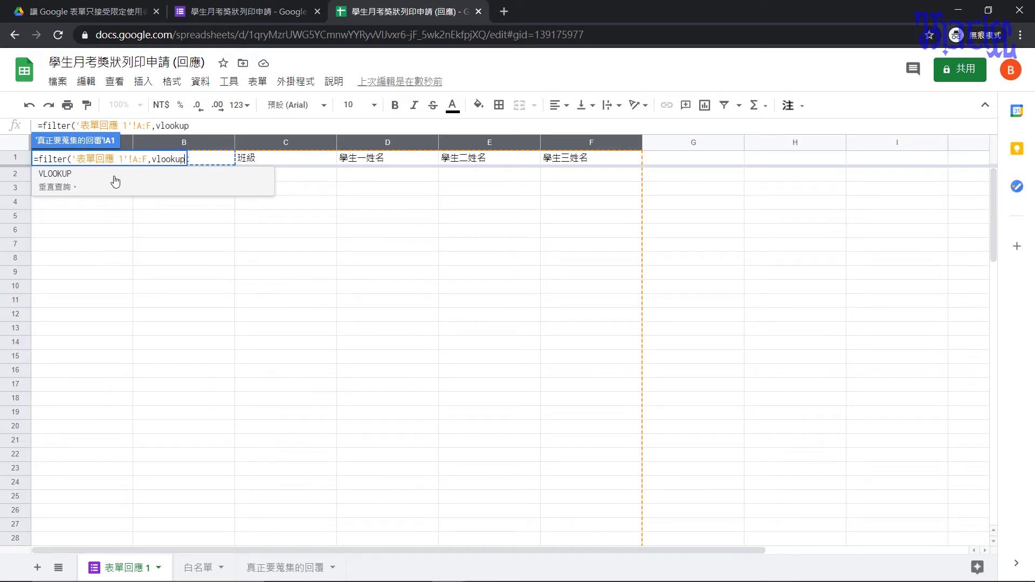
{"action": "type", "text": "("}
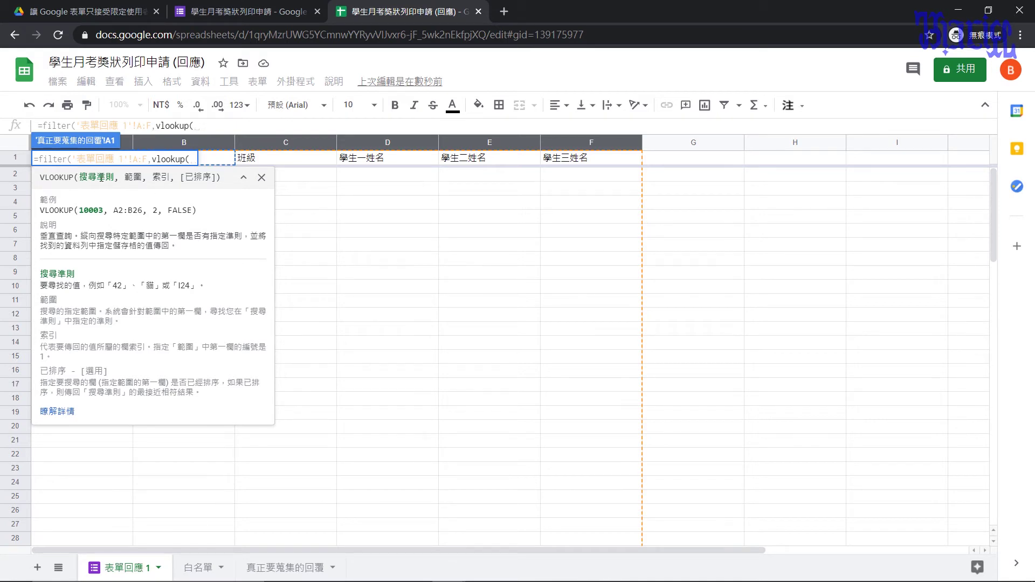
{"action": "left_click", "coordinate": [185, 145]}
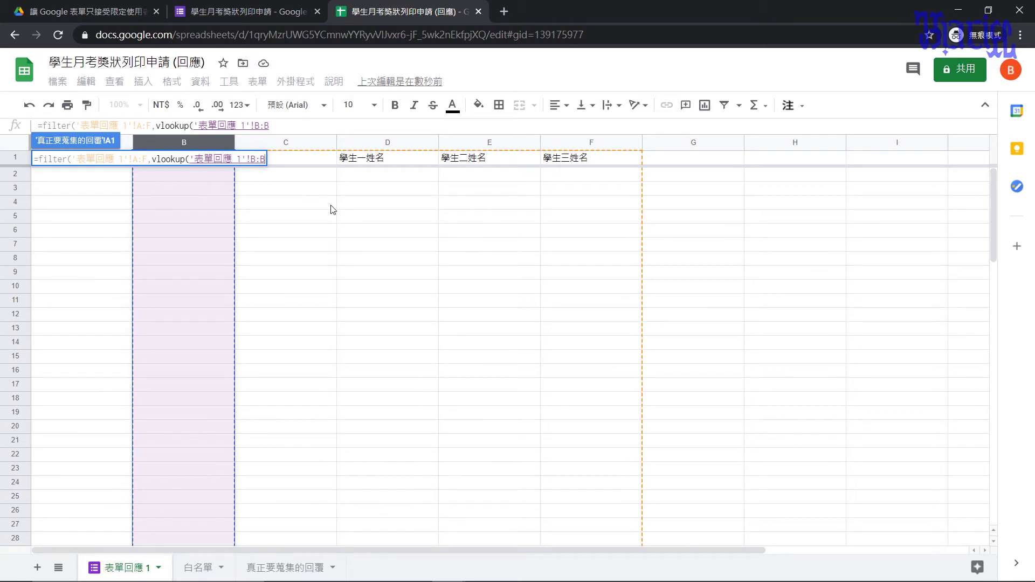
{"action": "type", "text": ","}
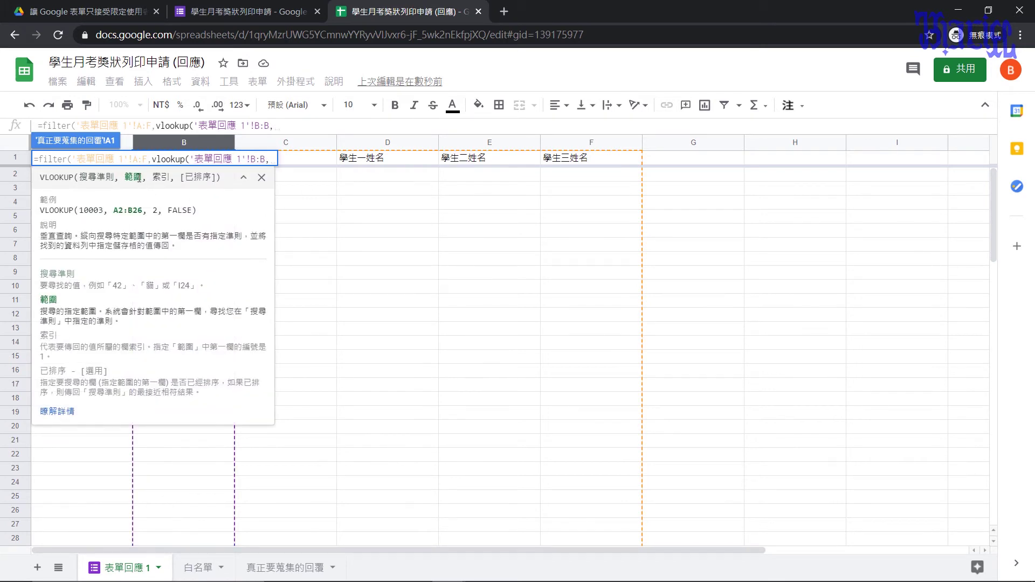
{"action": "left_click", "coordinate": [205, 567]}
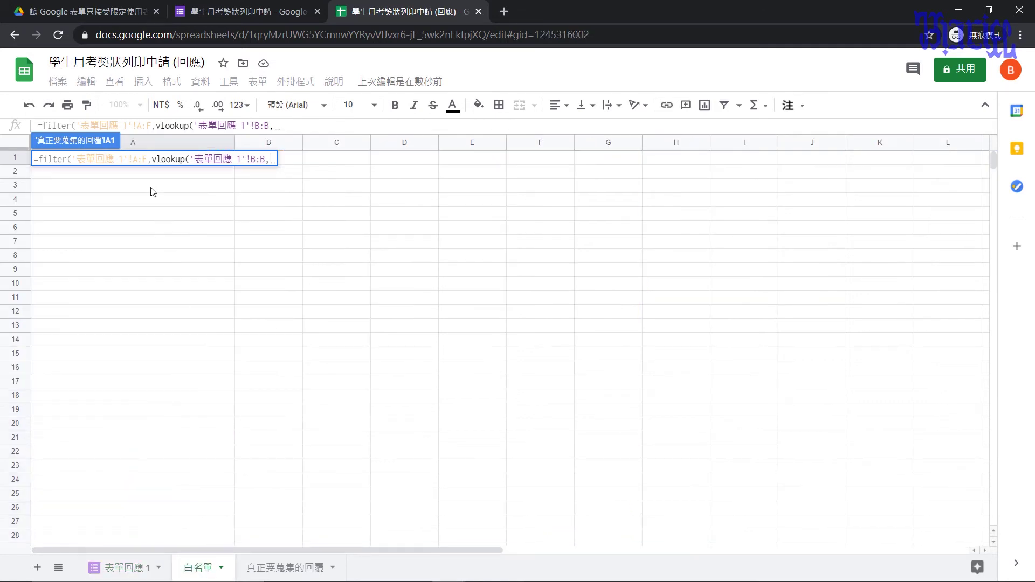
{"action": "left_click", "coordinate": [163, 142]}
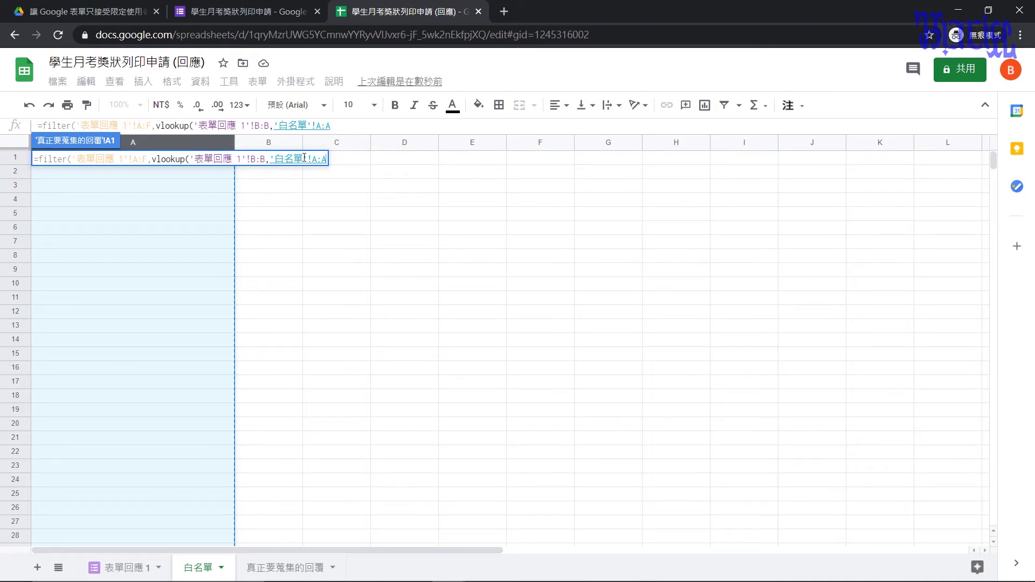
{"action": "type", "text": ","}
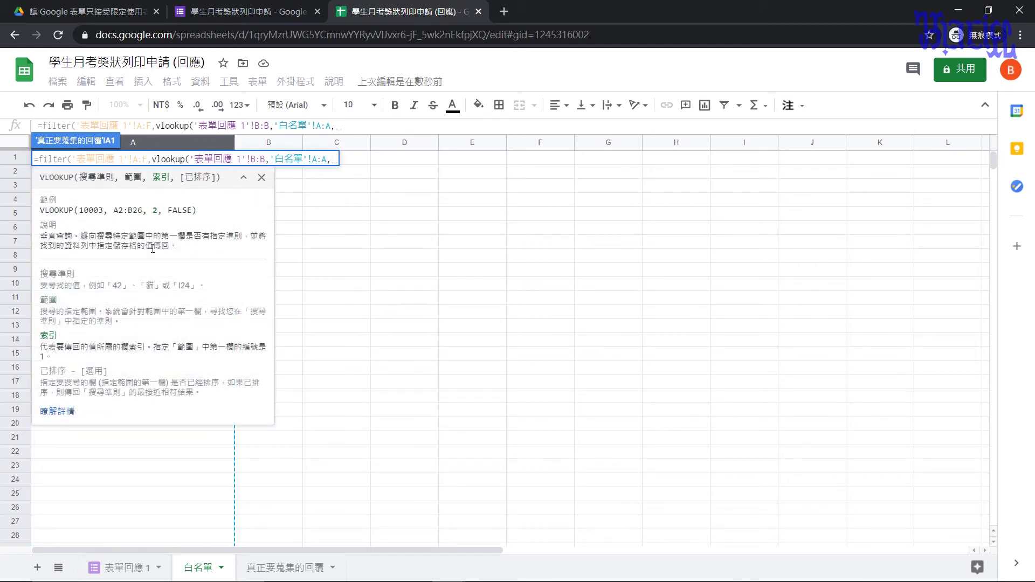
- Complete the formula with VLOOKUP index 1, false and the condition >0, and compare the filtered sheet with 表單回應 1
{"action": "type", "text": "1"}
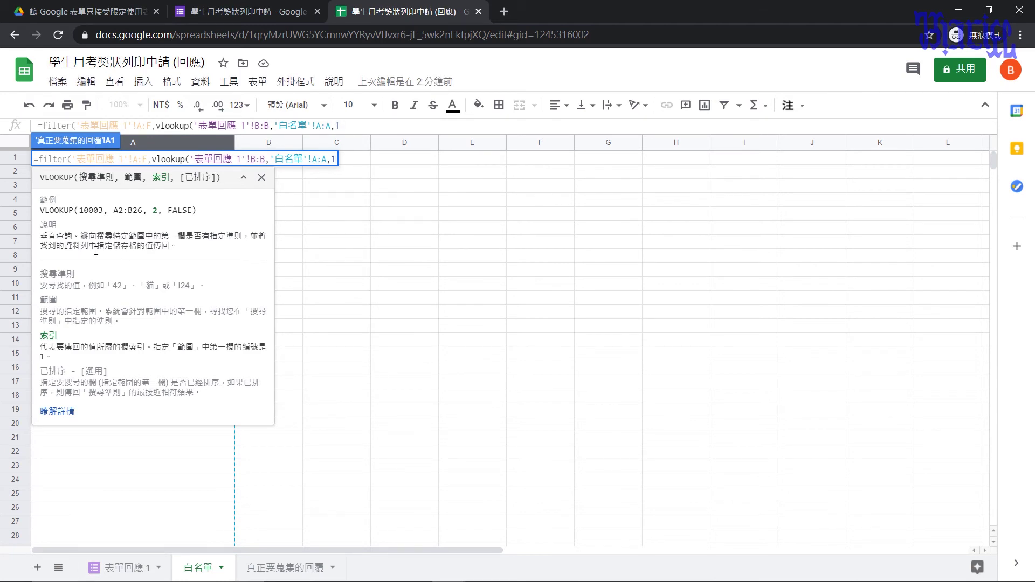
{"action": "type", "text": ","}
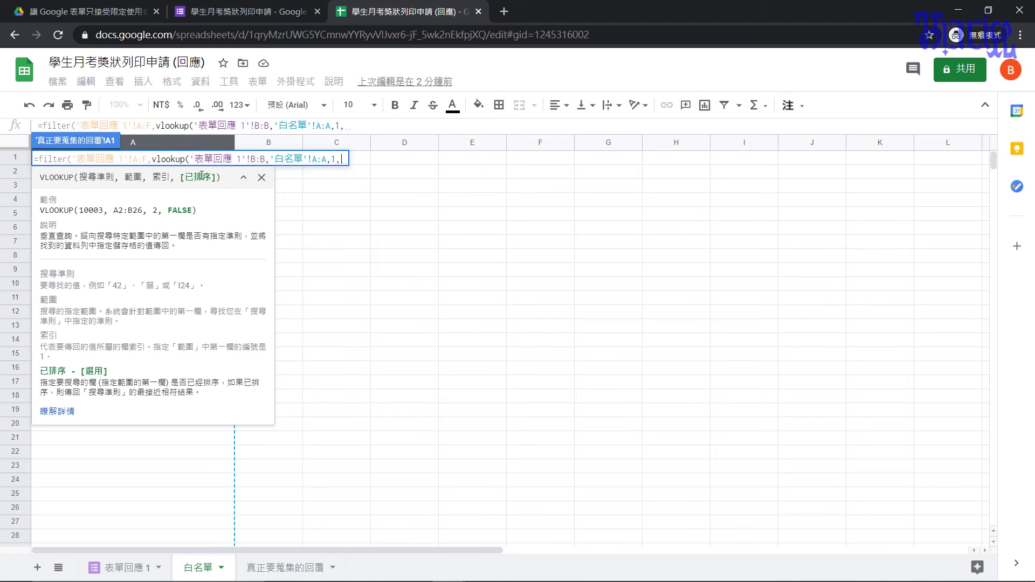
{"action": "type", "text": "false"}
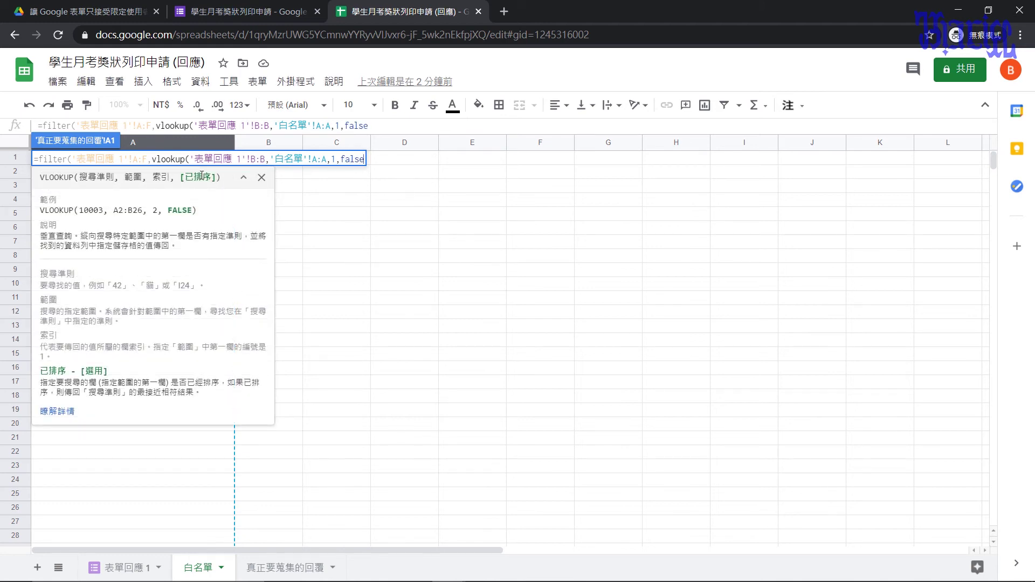
{"action": "type", "text": ")"}
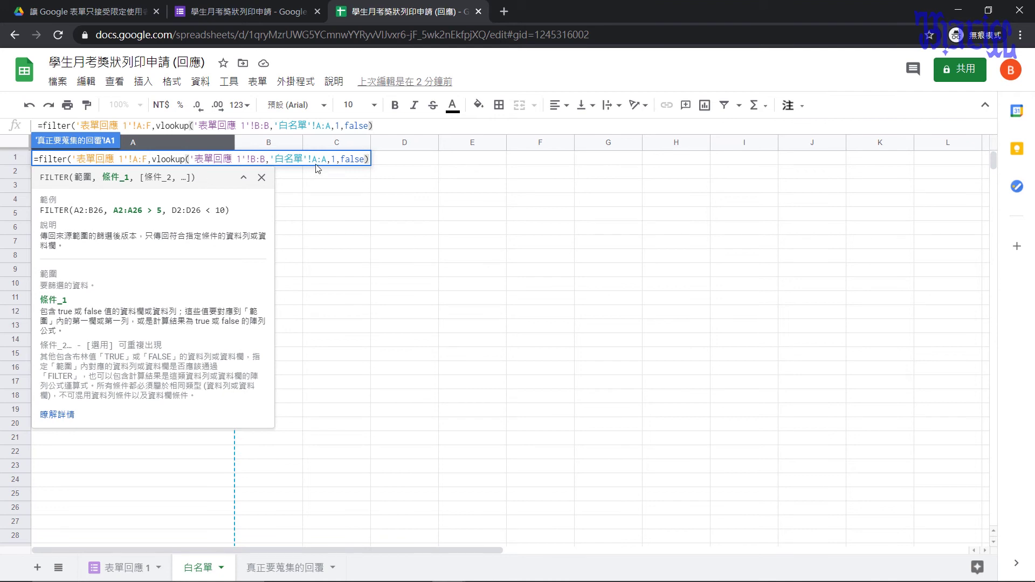
{"action": "type", "text": ">0"}
{"action": "type", "text": ")"}
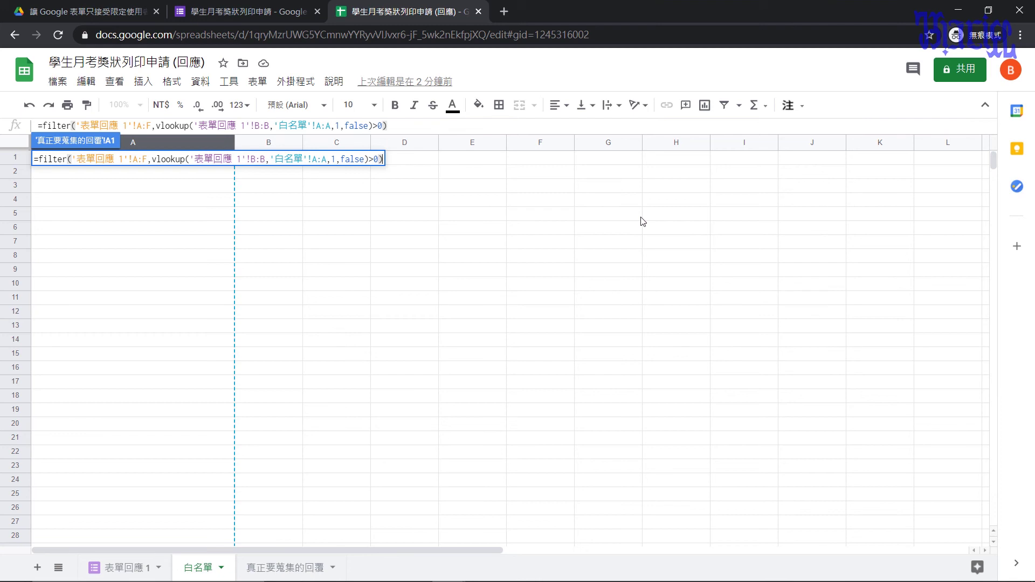
{"action": "key", "text": "Return"}
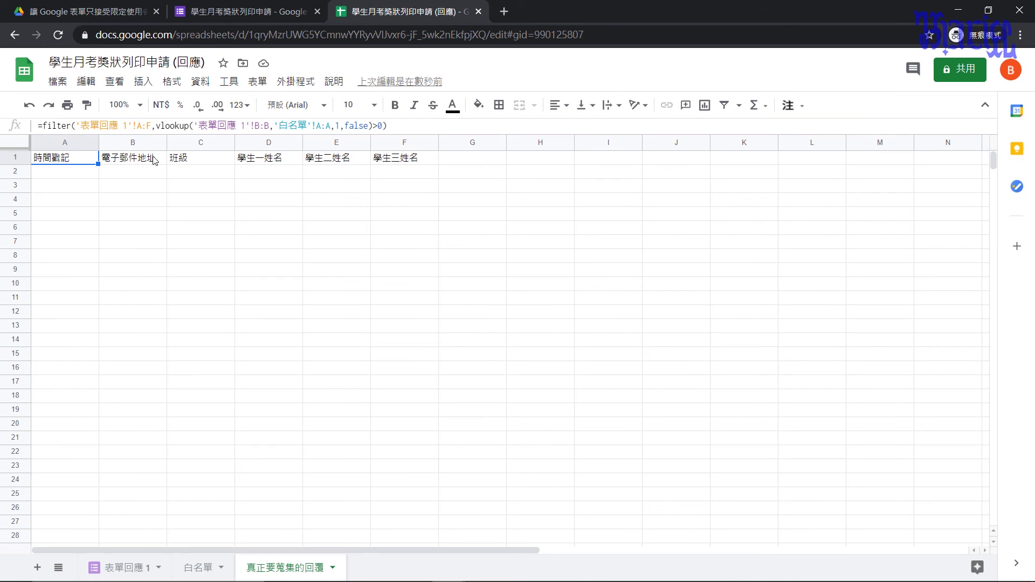
{"action": "left_click", "coordinate": [124, 567]}
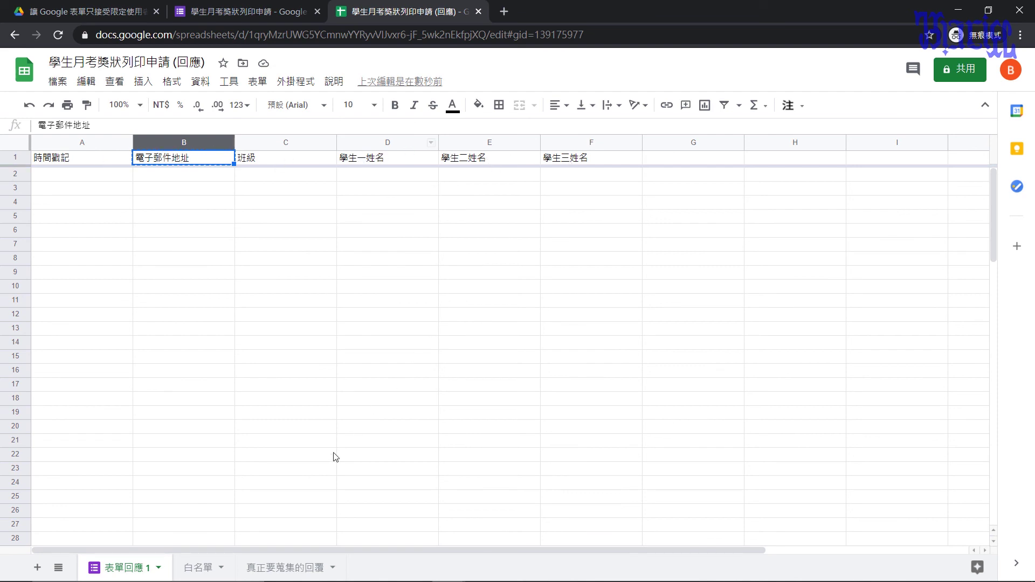
{"action": "left_click", "coordinate": [281, 567]}
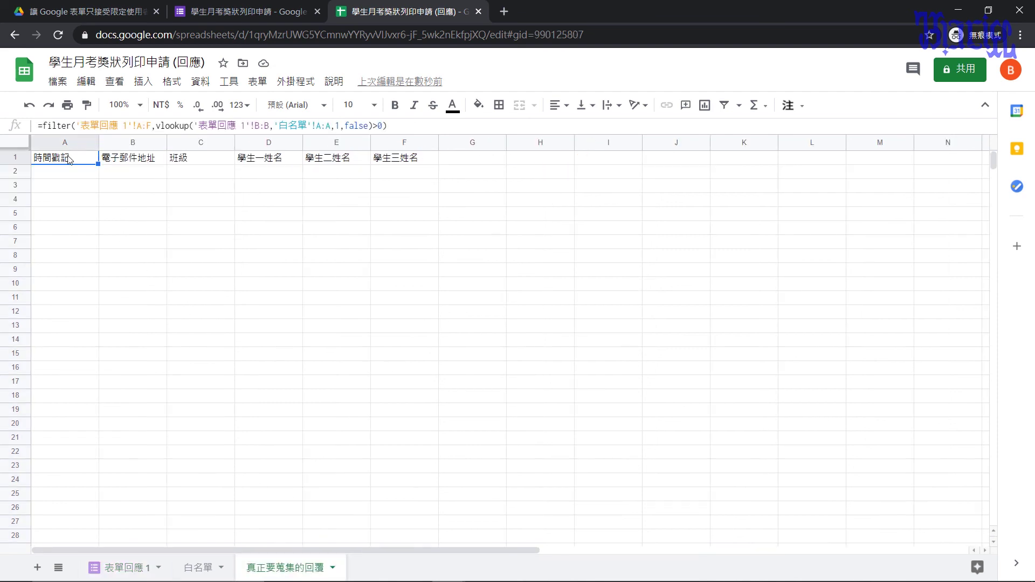